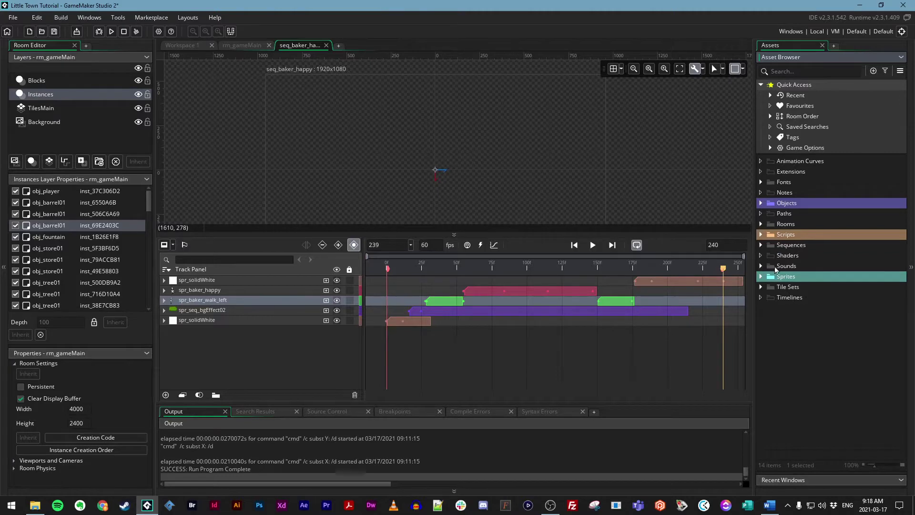
Look through the Sounds folder for the background music assets of the bad and good sequences
left_click(760, 266)
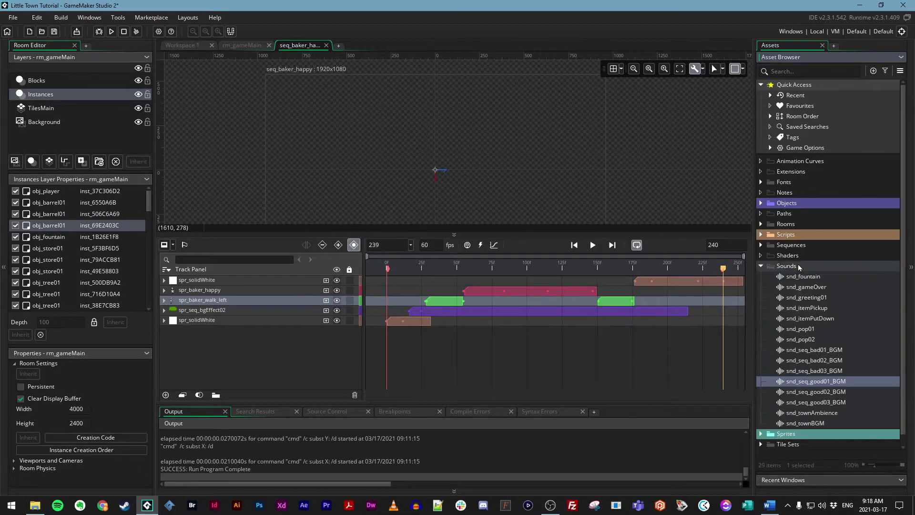
scroll(810, 298, "down", 1)
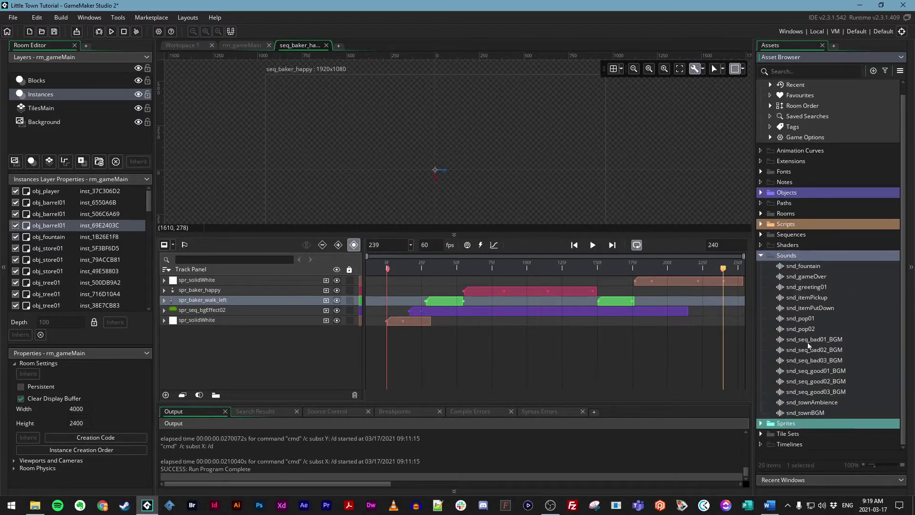
left_click(808, 342)
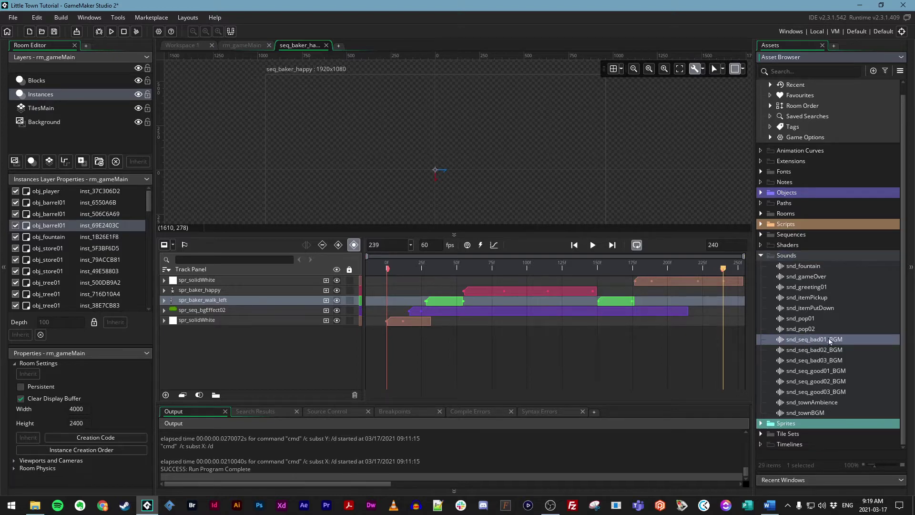
left_click(820, 350)
left_click(819, 361)
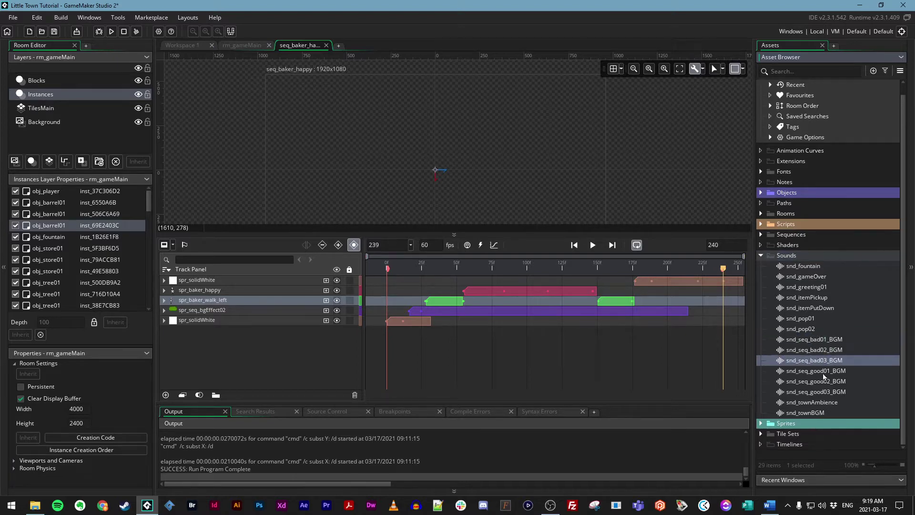
left_click(818, 374)
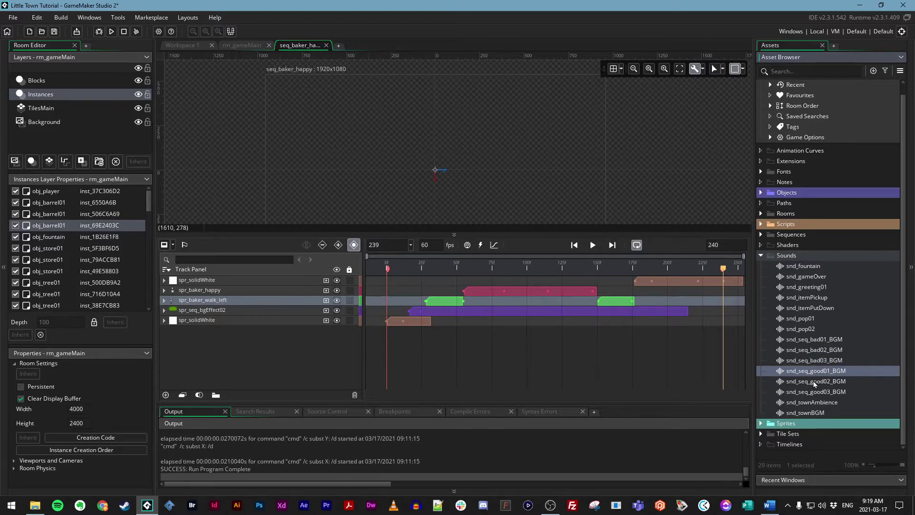
left_click(815, 383)
left_click(814, 393)
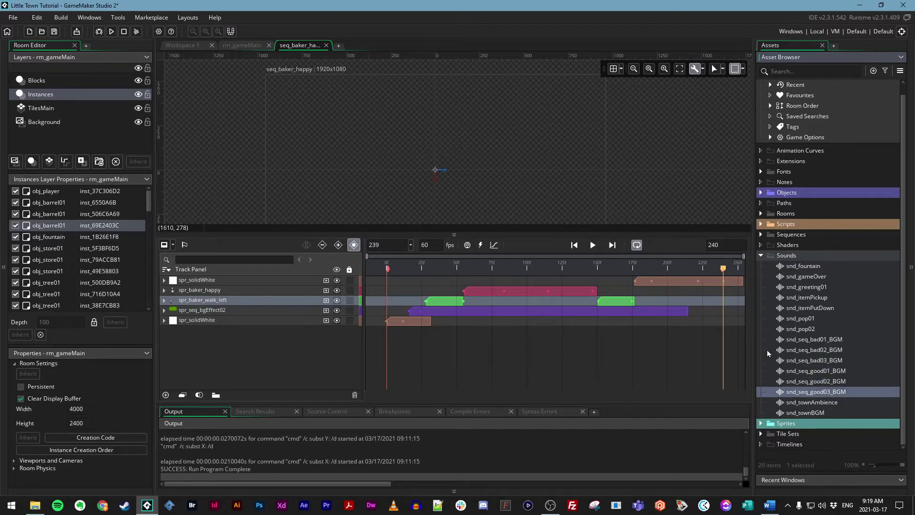
Add snd_seq_good01_BGM to the seq_baker_happy sequence and move its clip so it starts at frame 0
left_click(813, 371)
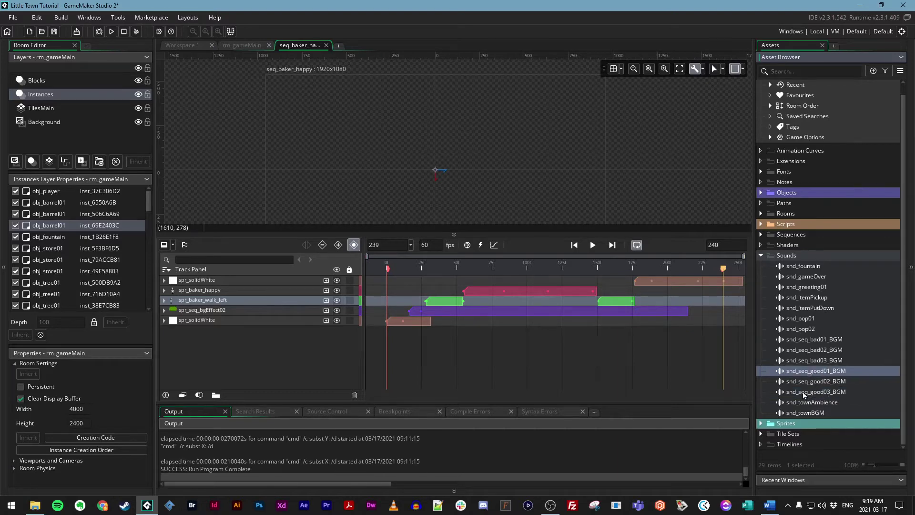
left_click_drag(496, 269, 521, 275)
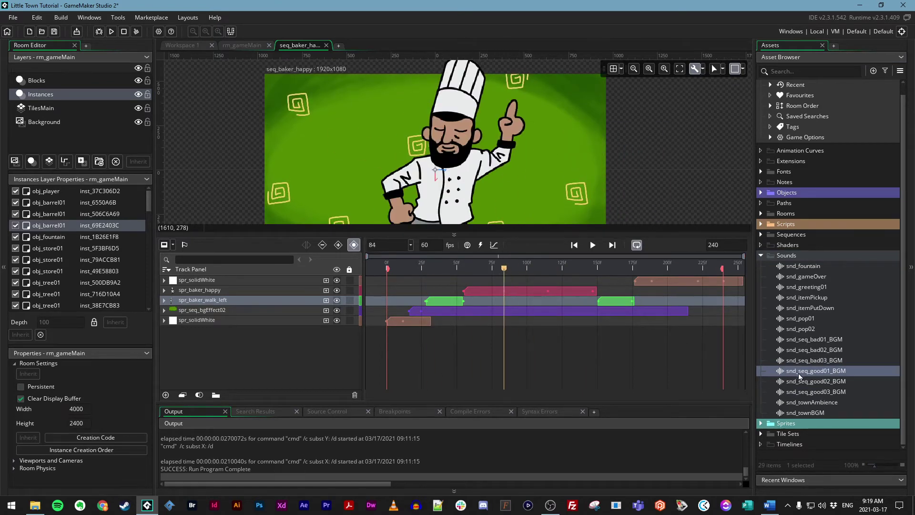
left_click_drag(833, 377, 259, 352)
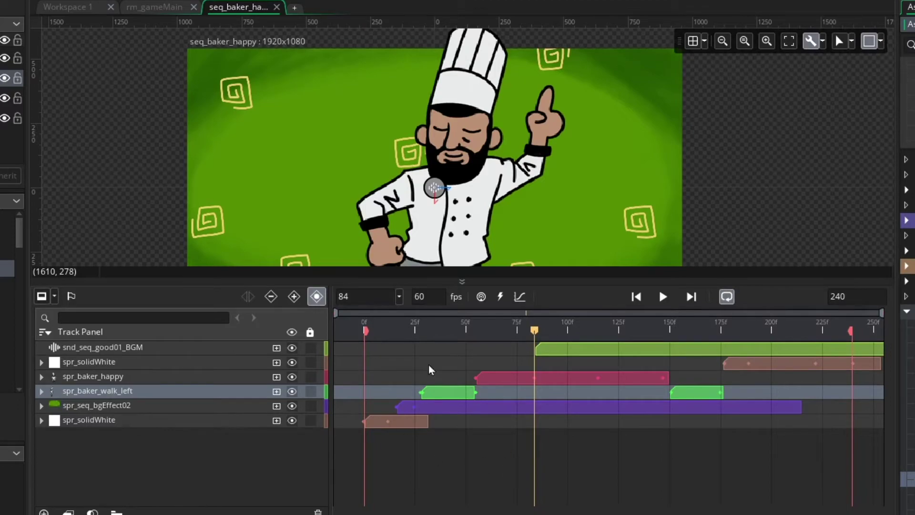
left_click_drag(534, 339, 446, 341)
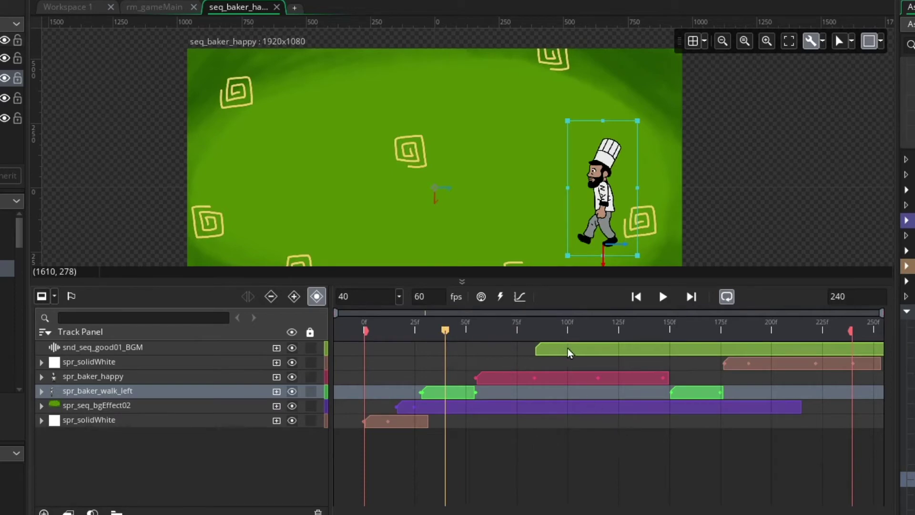
left_click(551, 354)
left_click_drag(599, 351, 432, 352)
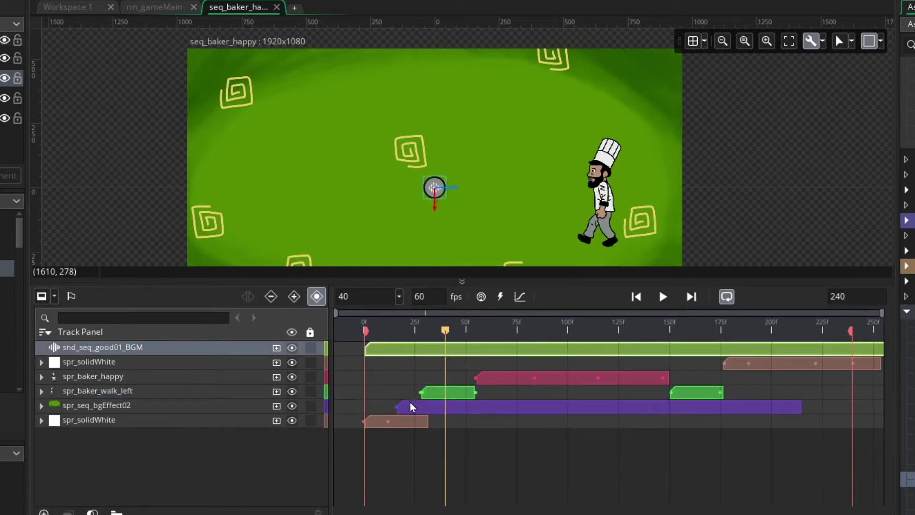
Play the sequence from frame 0 to hear the added background music
left_click_drag(393, 324, 328, 336)
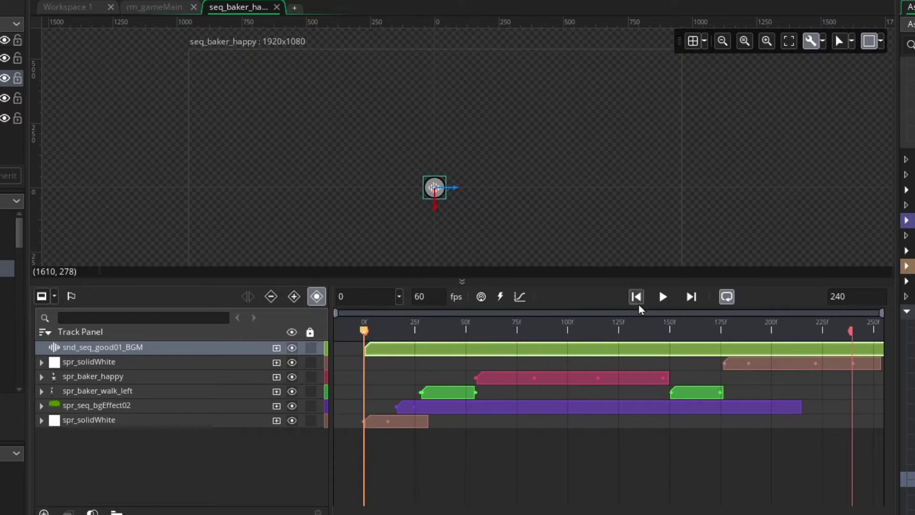
left_click(662, 306)
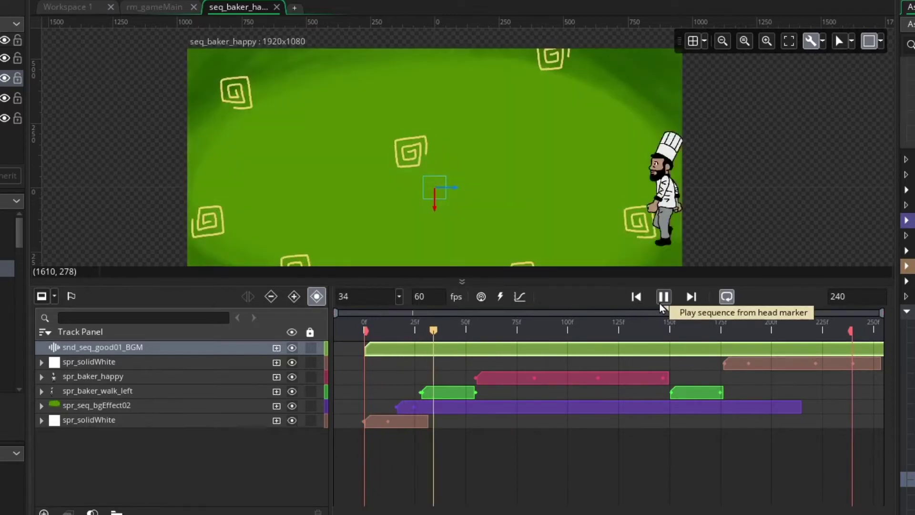
left_click(662, 300)
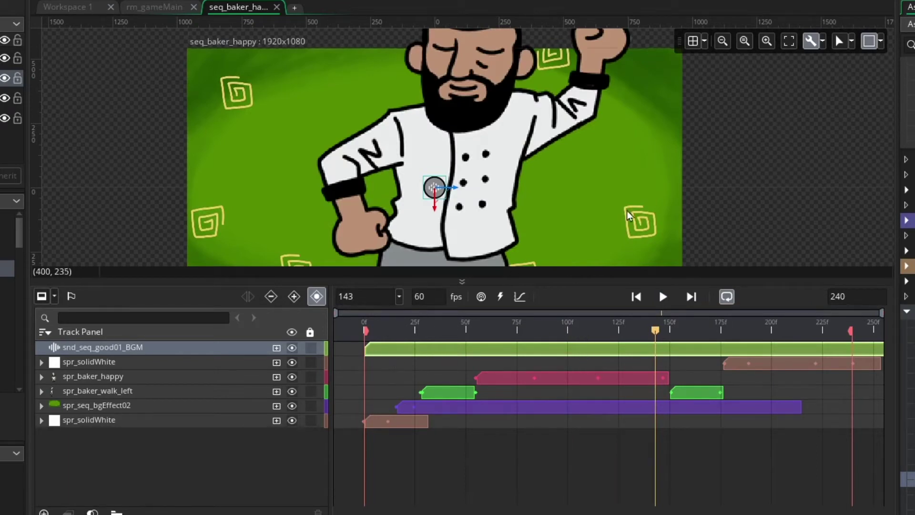
Inspect the volume setting of the snd_seq_good01_BGM sound asset, then return to the seq_baker_happy sequence
double_click(909, 479)
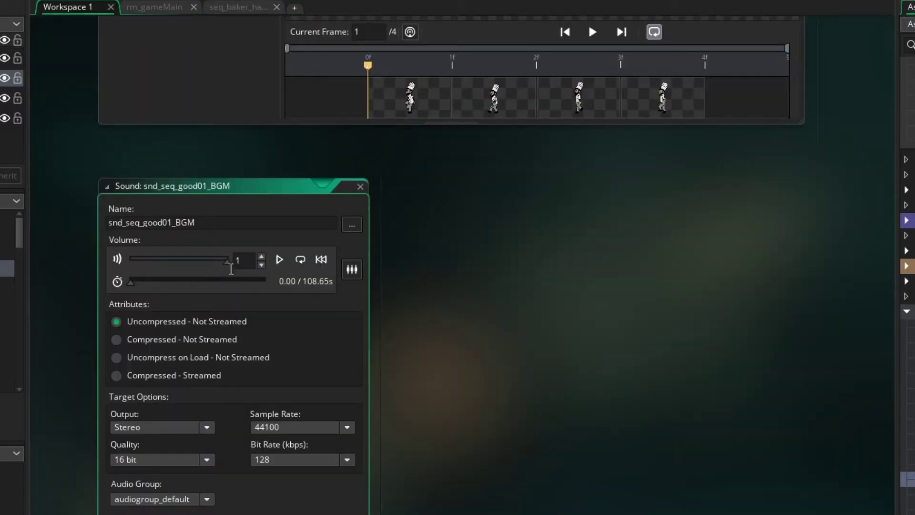
left_click_drag(228, 262, 247, 264)
left_click(241, 8)
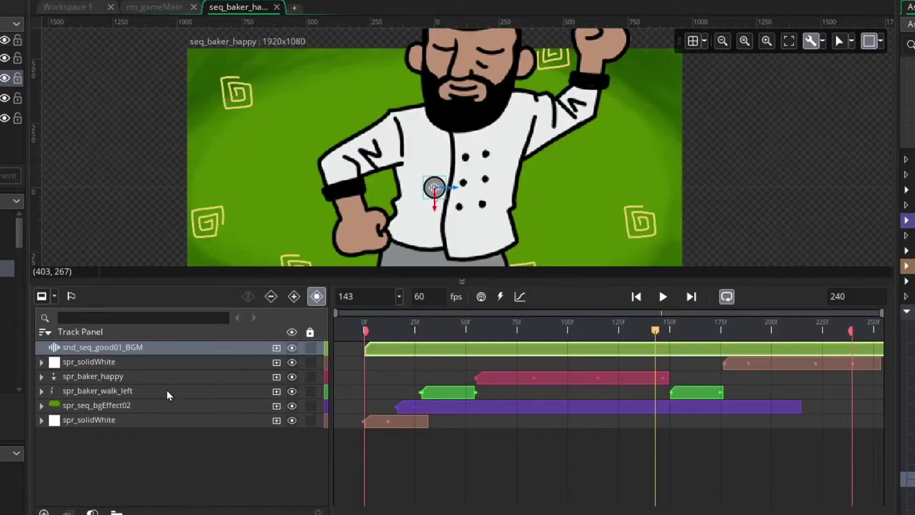
Examine the parameter tracks under spr_baker_happy and collapse them again
left_click(79, 375)
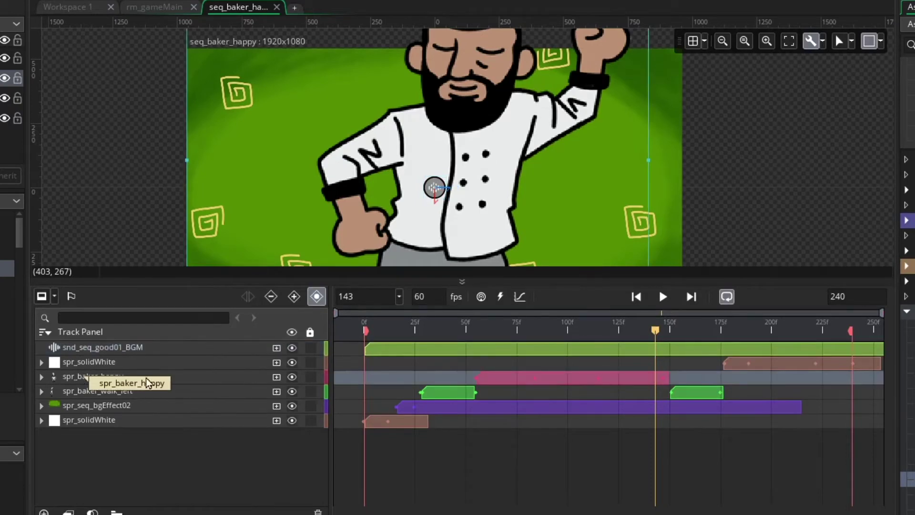
left_click(41, 377)
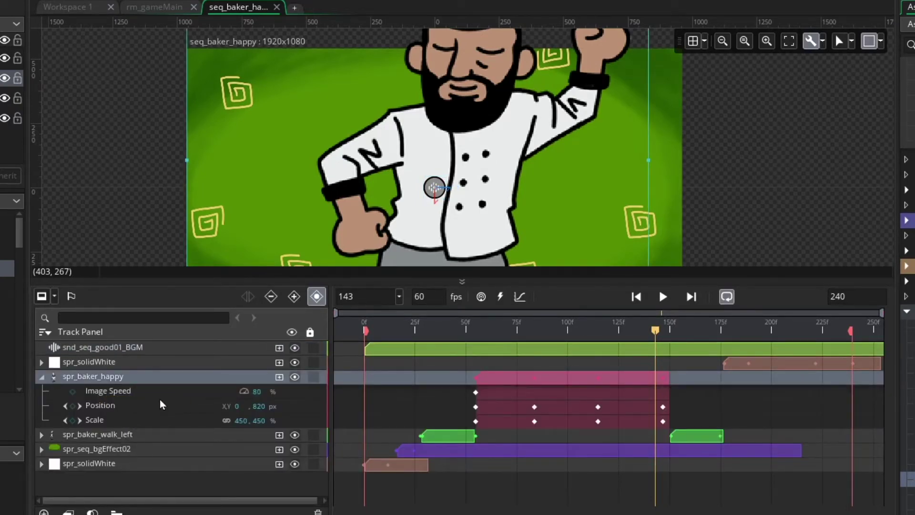
left_click(43, 378)
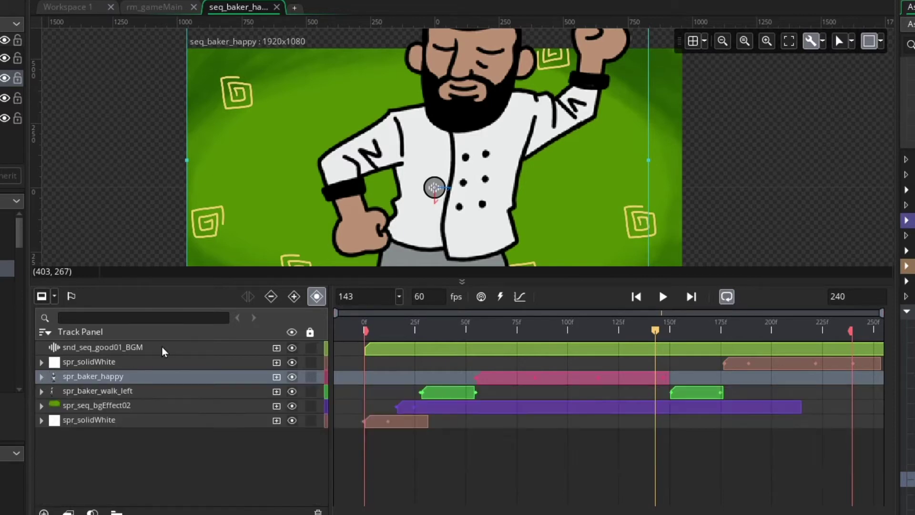
Add a Volume parameter track to the snd_seq_good01_BGM track
left_click(161, 347)
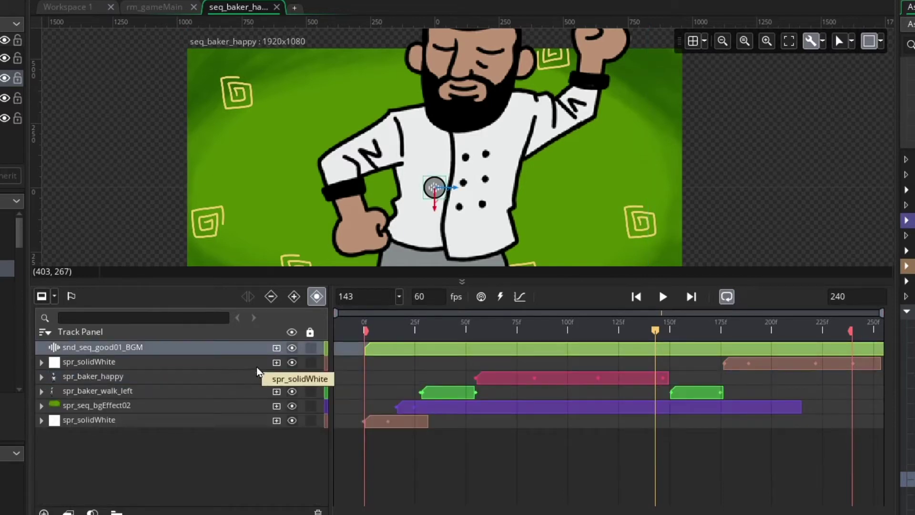
left_click(276, 348)
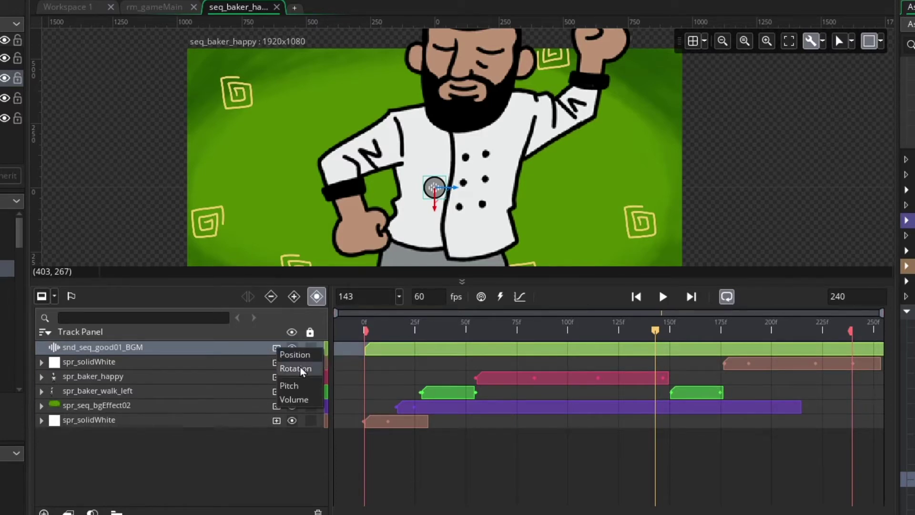
left_click(310, 402)
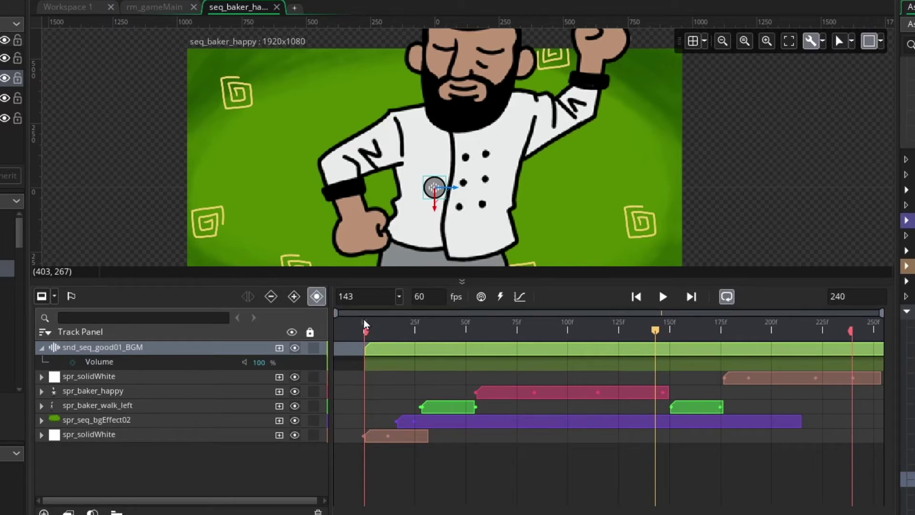
Add a Volume keyframe at frame 0 of the snd_seq_good01_BGM track and set it to 50%
left_click(463, 371)
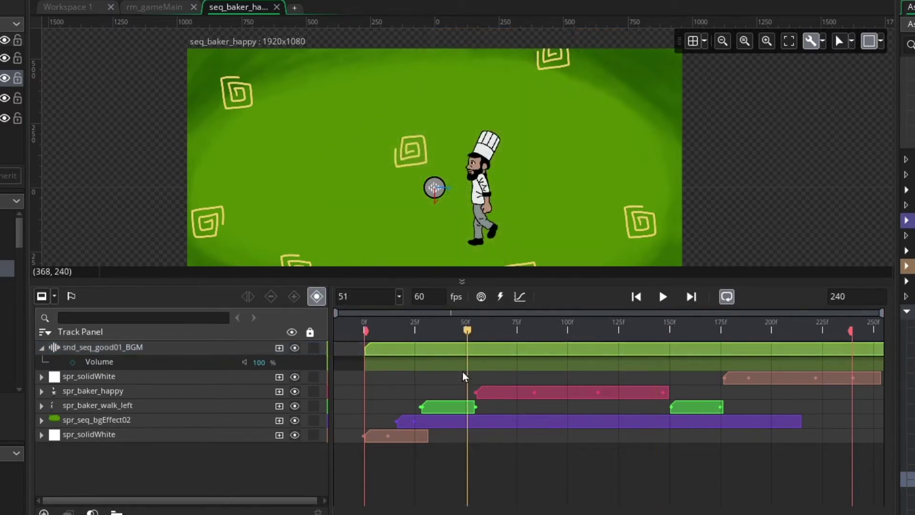
left_click_drag(470, 331, 359, 343)
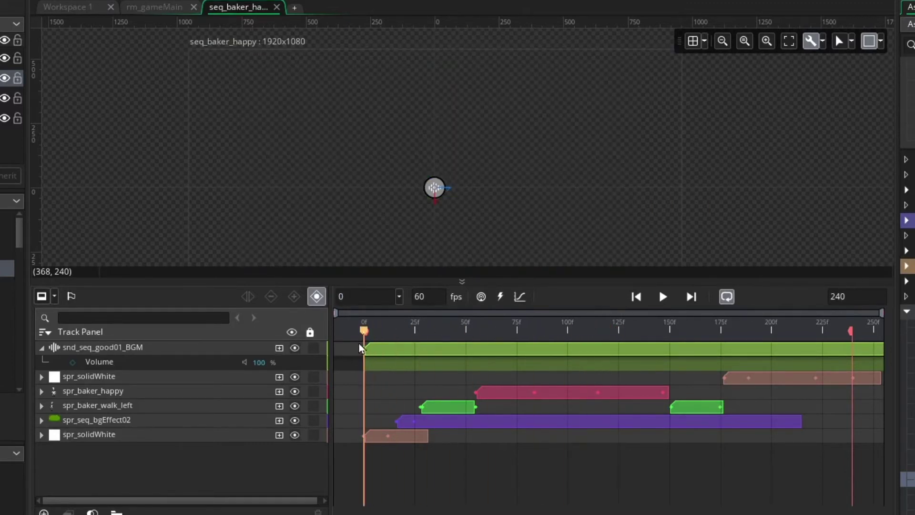
left_click(73, 362)
left_click(362, 364)
left_click(257, 364)
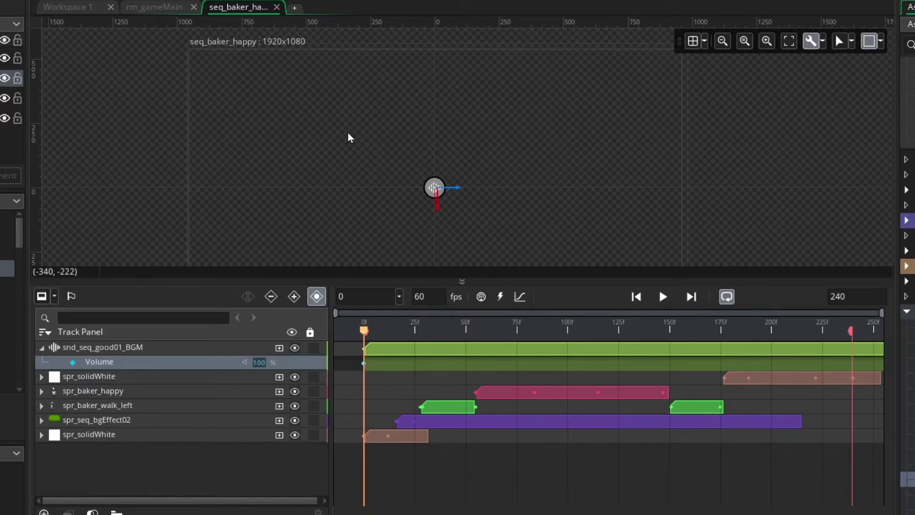
type("50")
left_click(395, 475)
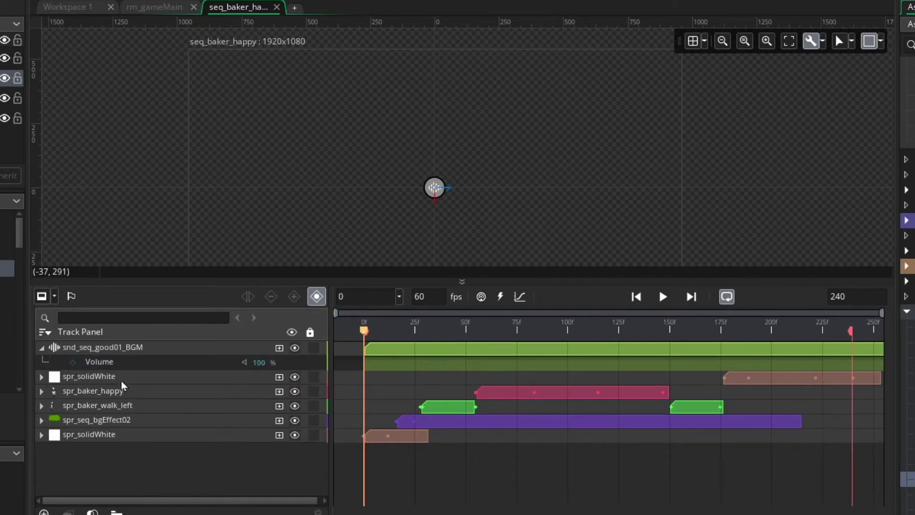
Check the Image Speed, Position and Scale parameters of spr_baker_happy and collapse the track
left_click(60, 390)
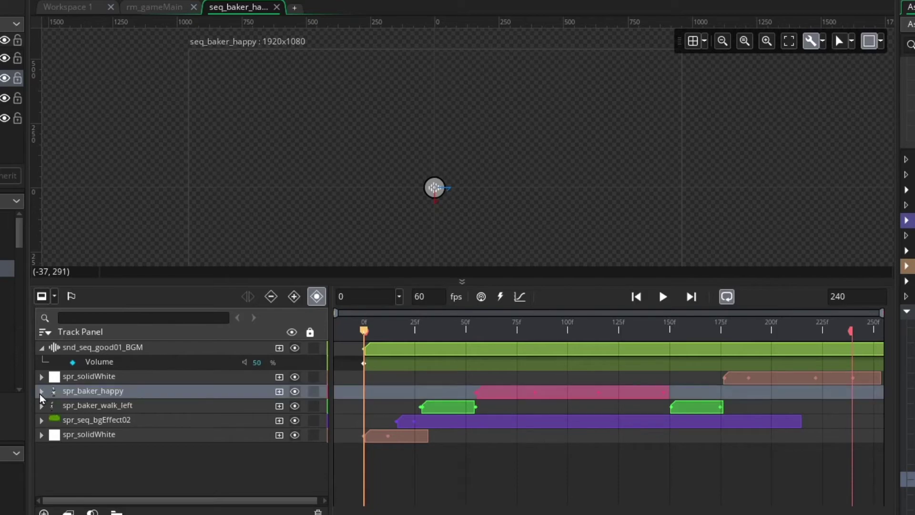
left_click(41, 392)
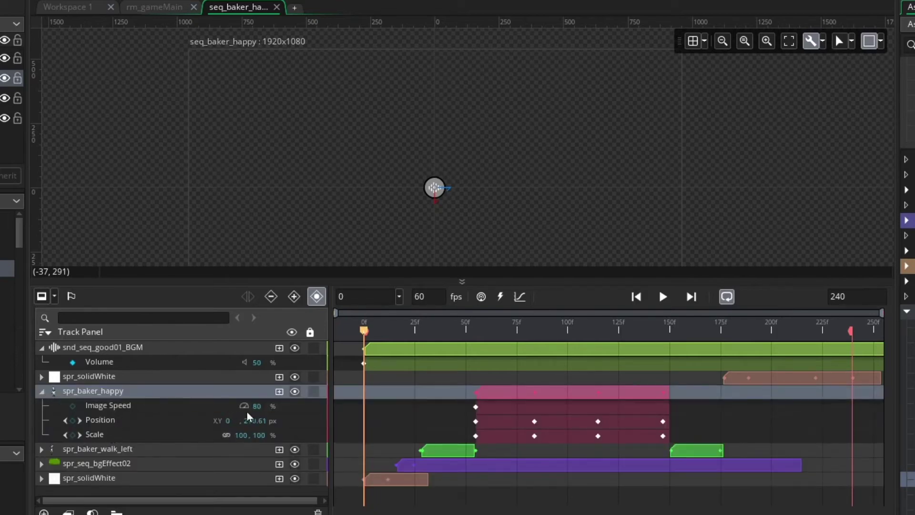
left_click(42, 391)
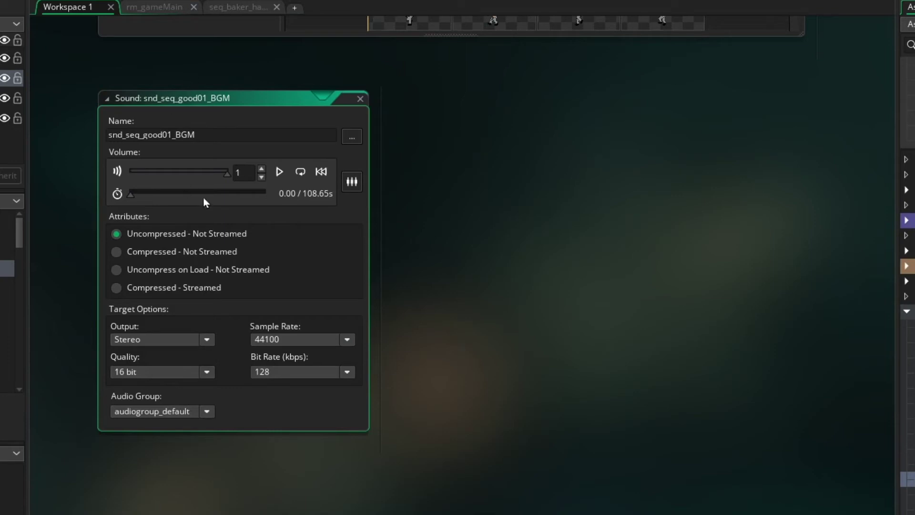
Return to the seq_baker_happy sequence and play it from frame 0 to check the music at 50% volume
left_click(234, 7)
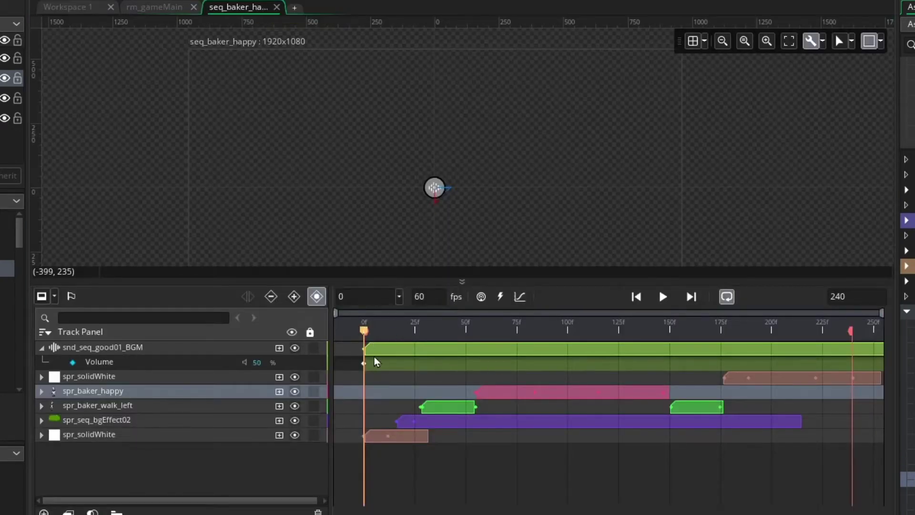
left_click(663, 298)
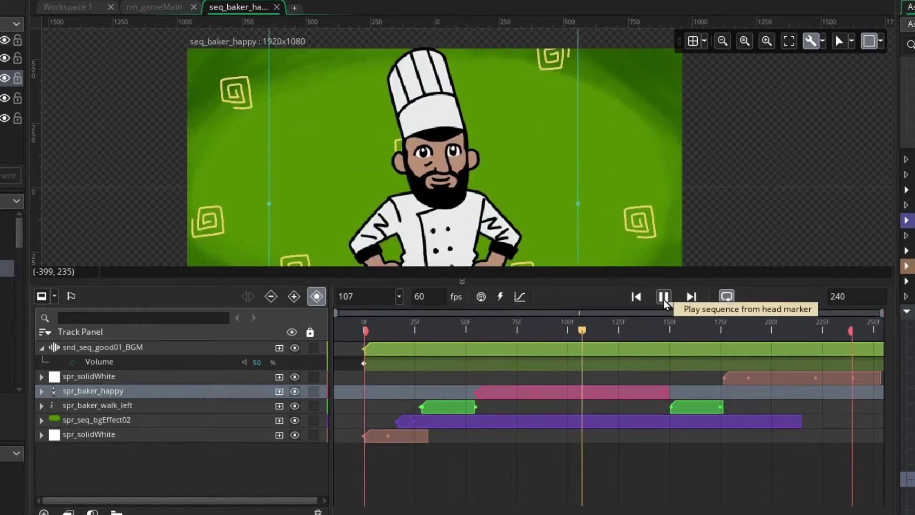
left_click(663, 297)
Set the music track's Volume keyframe at frame 0 to 30%
left_click(477, 328)
left_click_drag(466, 329, 363, 337)
left_click(362, 364)
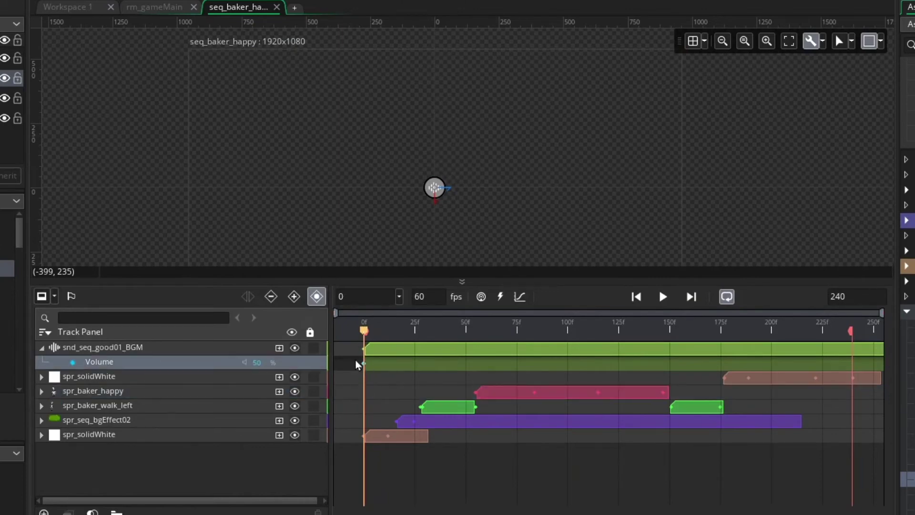
left_click(249, 364)
key("Return")
Play the sequence from frame 0 to check the music at 30% volume
left_click_drag(378, 336, 363, 334)
left_click(663, 297)
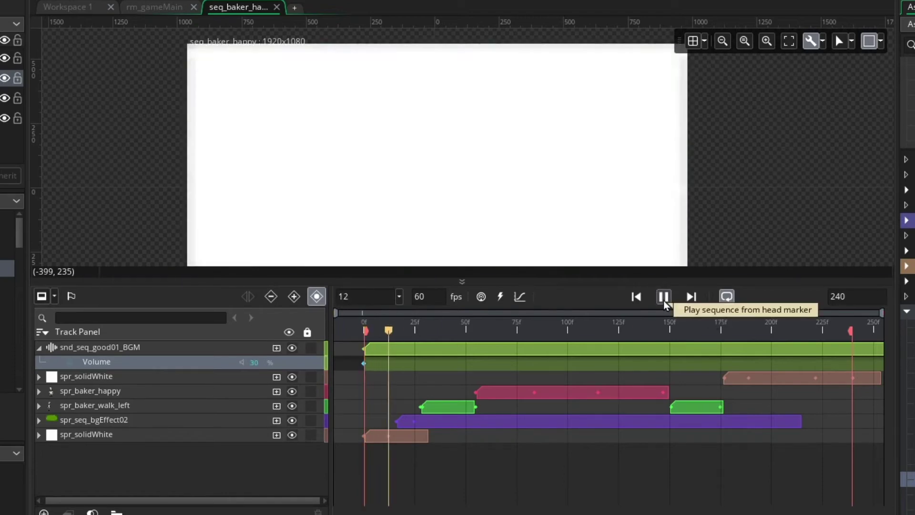
left_click(663, 297)
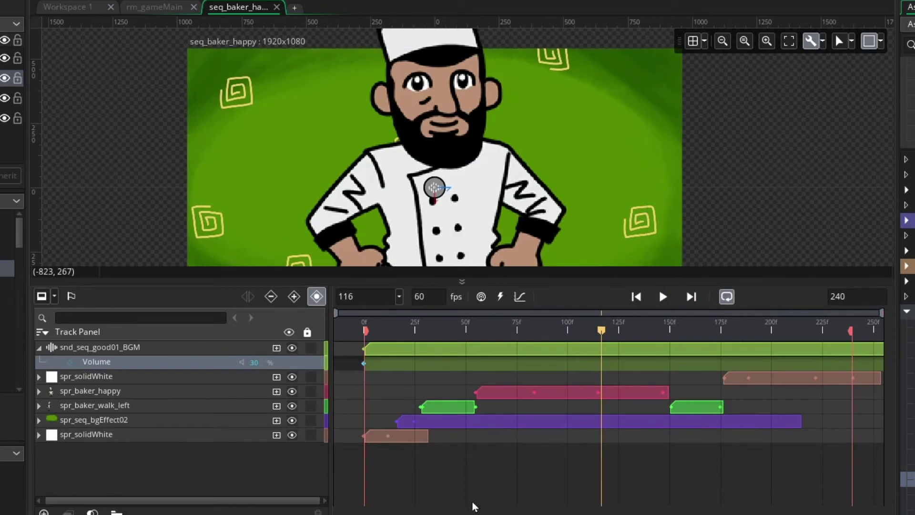
Add a 30% Volume keyframe at frame 193 of the music track, where the closing white transition covers the scene
left_click_drag(603, 330, 756, 343)
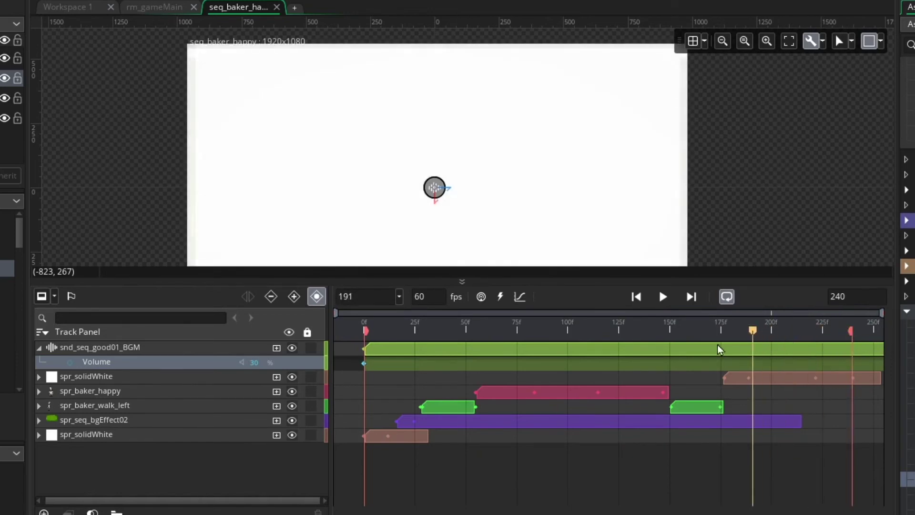
left_click_drag(754, 331, 759, 351)
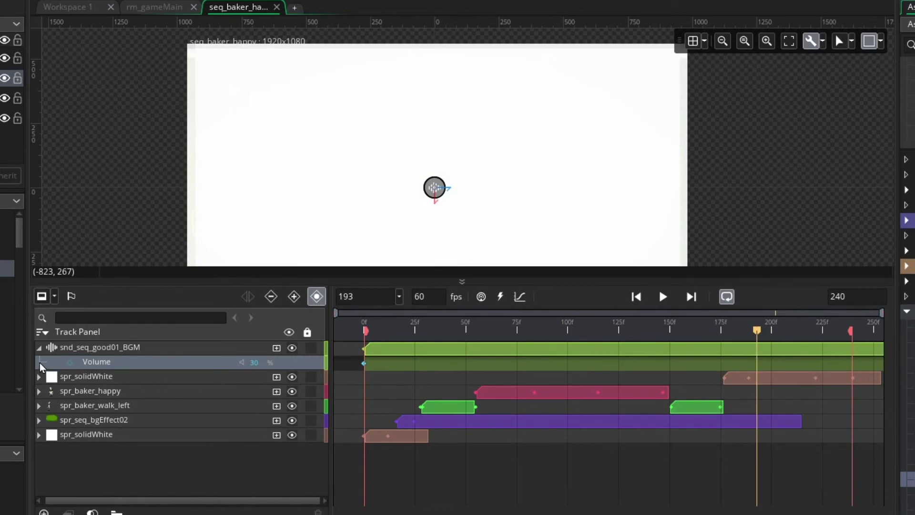
left_click(70, 364)
Add a Volume keyframe at frame 239 of the music track and set it to 0% for a fade-out
left_click_drag(759, 334, 854, 338)
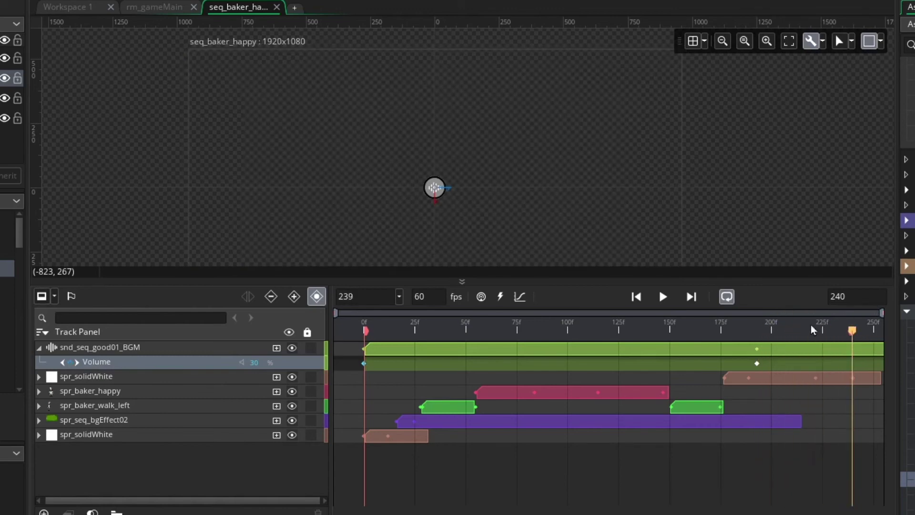
left_click(70, 363)
left_click(254, 362)
type("0")
left_click(826, 472)
Play the sequence from frame 0 to preview the music with its volume keyframes
left_click_drag(674, 324, 364, 329)
left_click(663, 296)
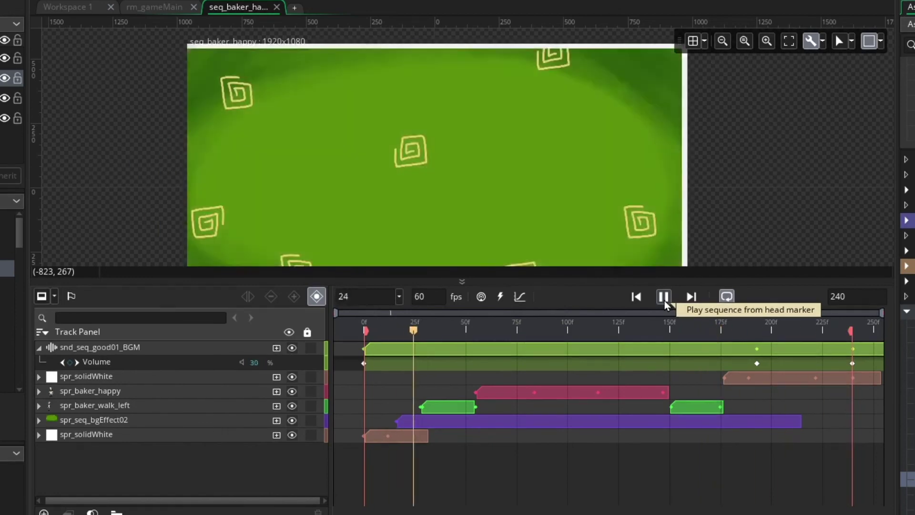
left_click(664, 300)
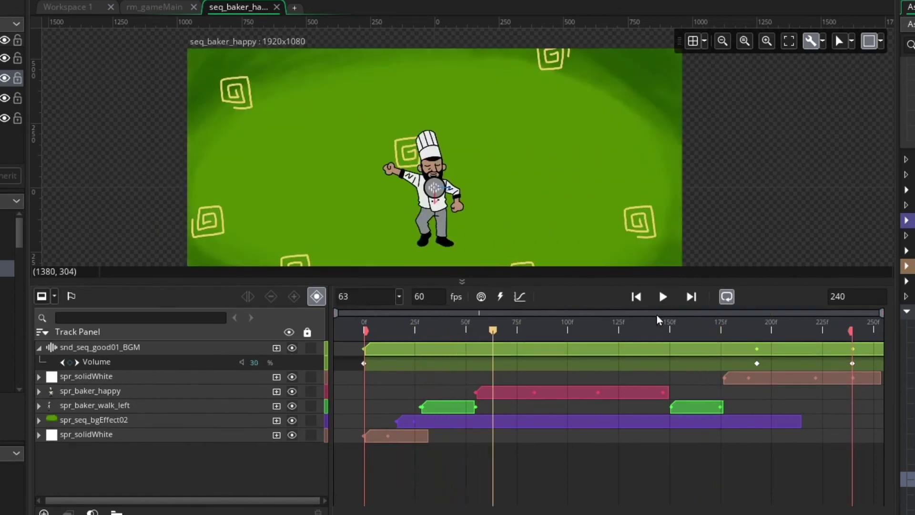
Turn off looped playback for the sequence and move the playhead to about frame 59
left_click(728, 297)
left_click(727, 296)
left_click_drag(739, 334, 485, 358)
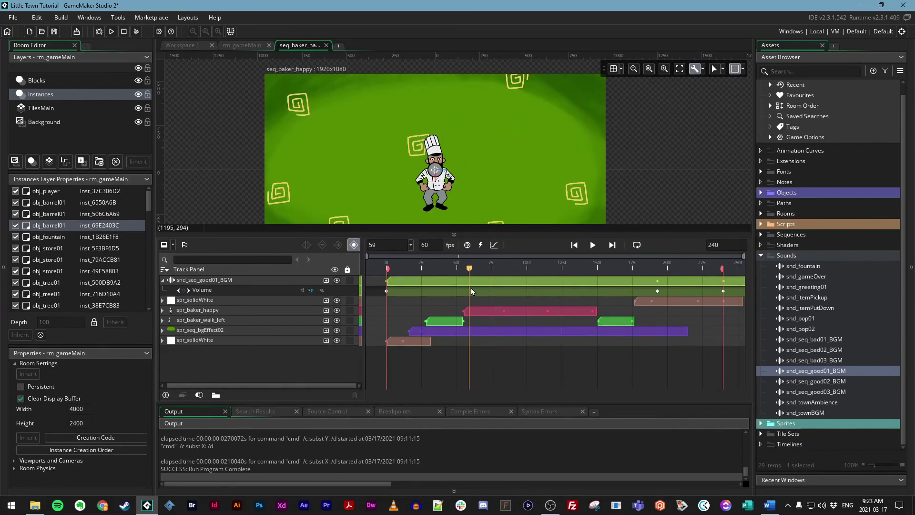